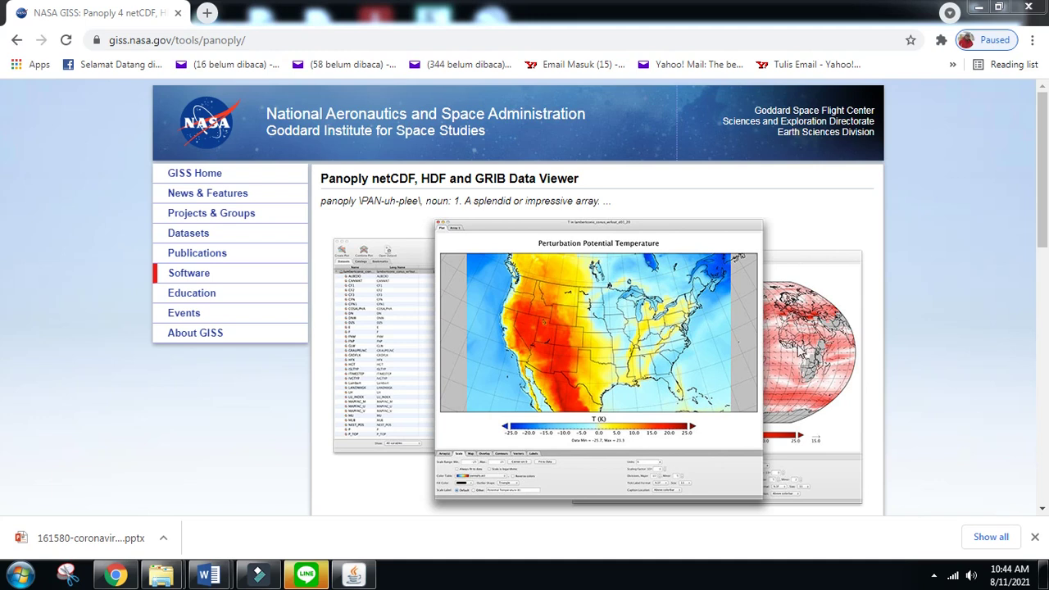
Minimize Chrome to reveal Panoply and reposition the Sources window
click(902, 360)
scroll(910, 366, down, 2)
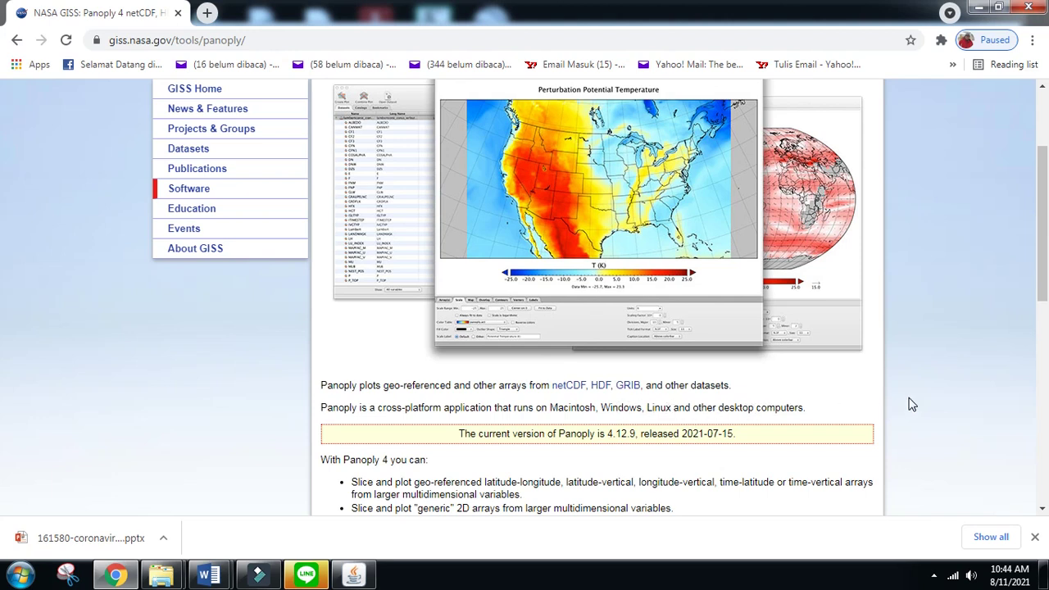
scroll(912, 404, up, 3)
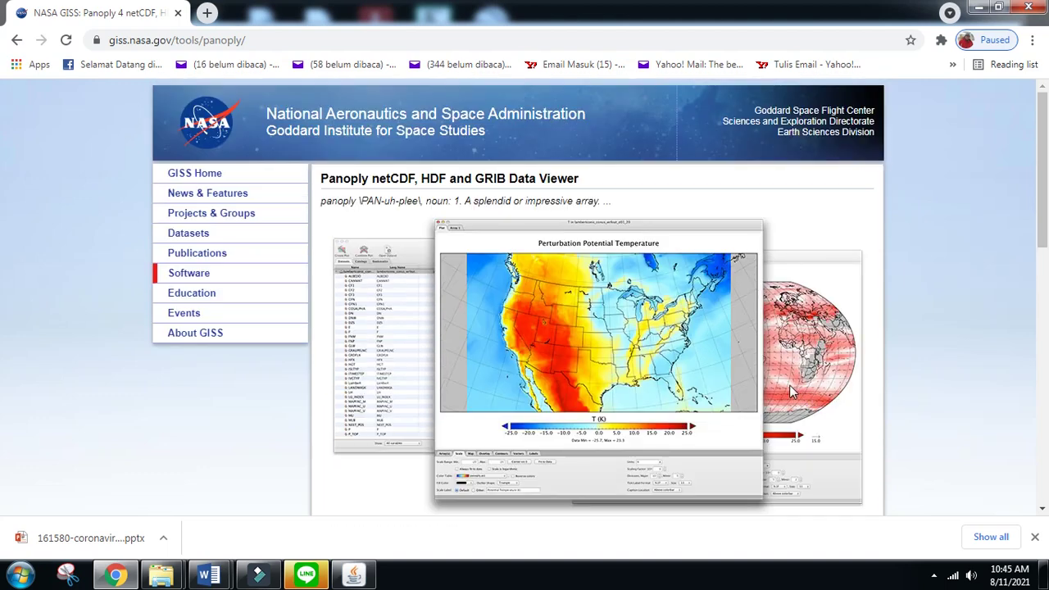
click(976, 8)
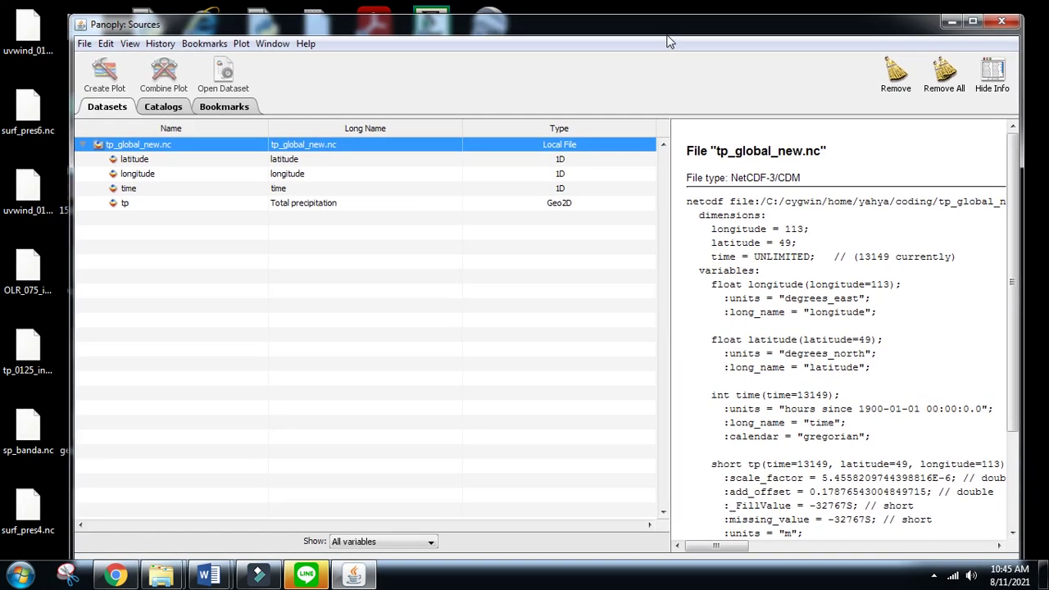
drag(666, 23, 659, 40)
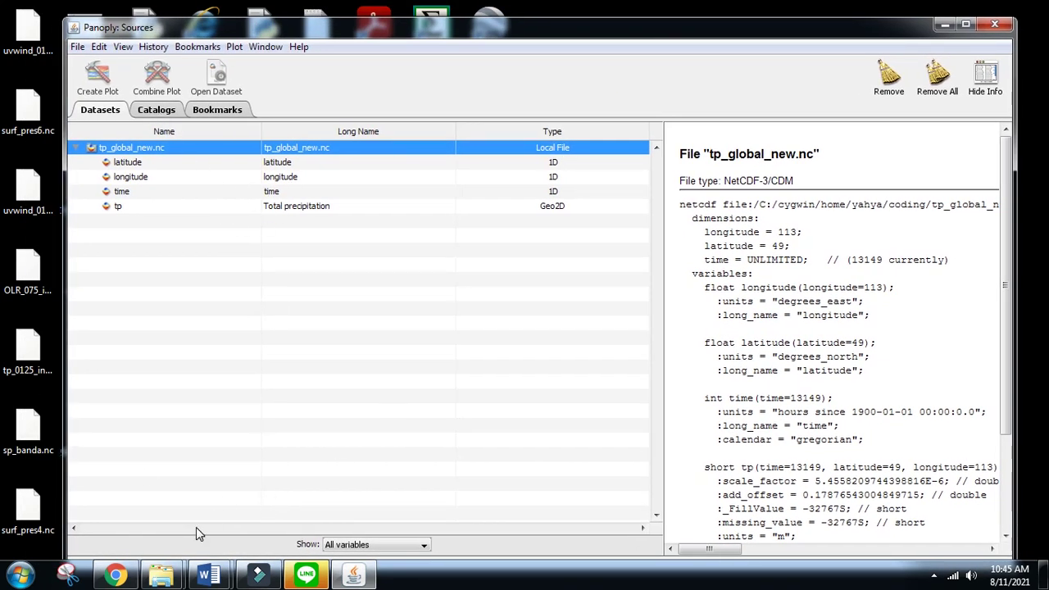
Open and cancel the File > Open browser, then select the tp variable to show its attributes
click(78, 48)
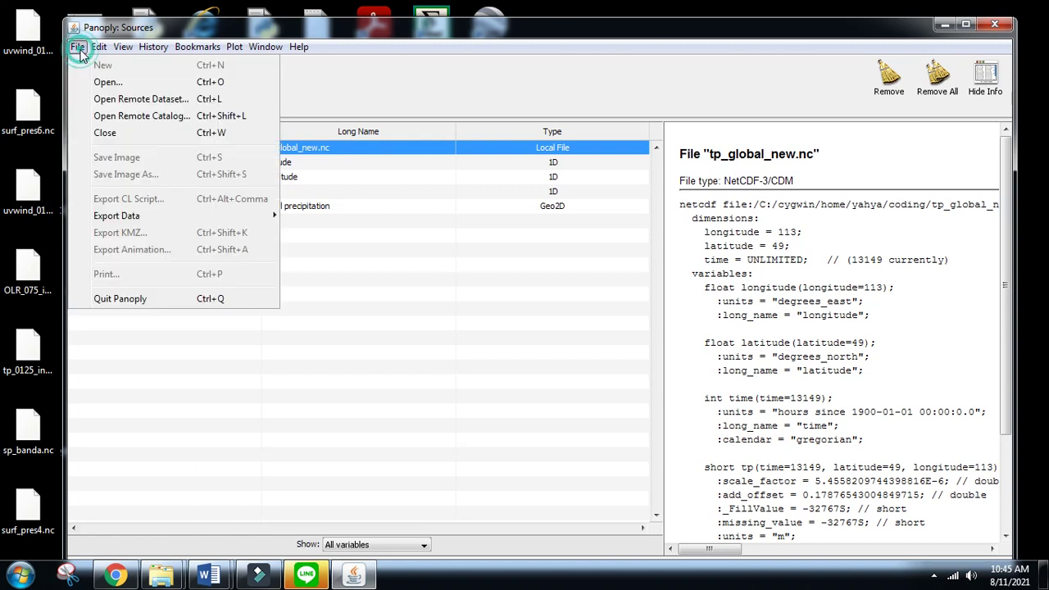
click(107, 82)
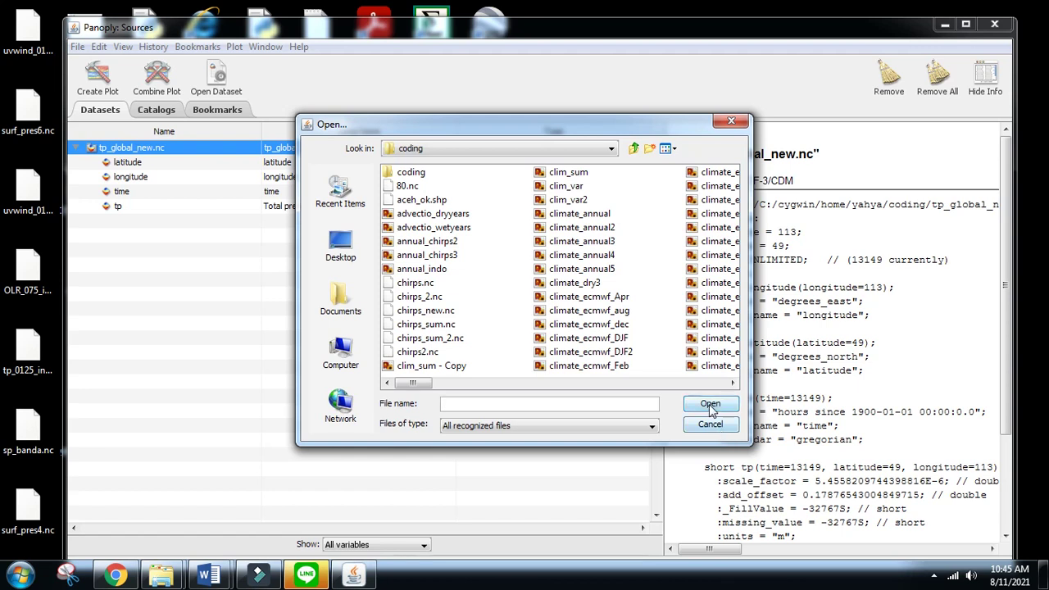
click(716, 434)
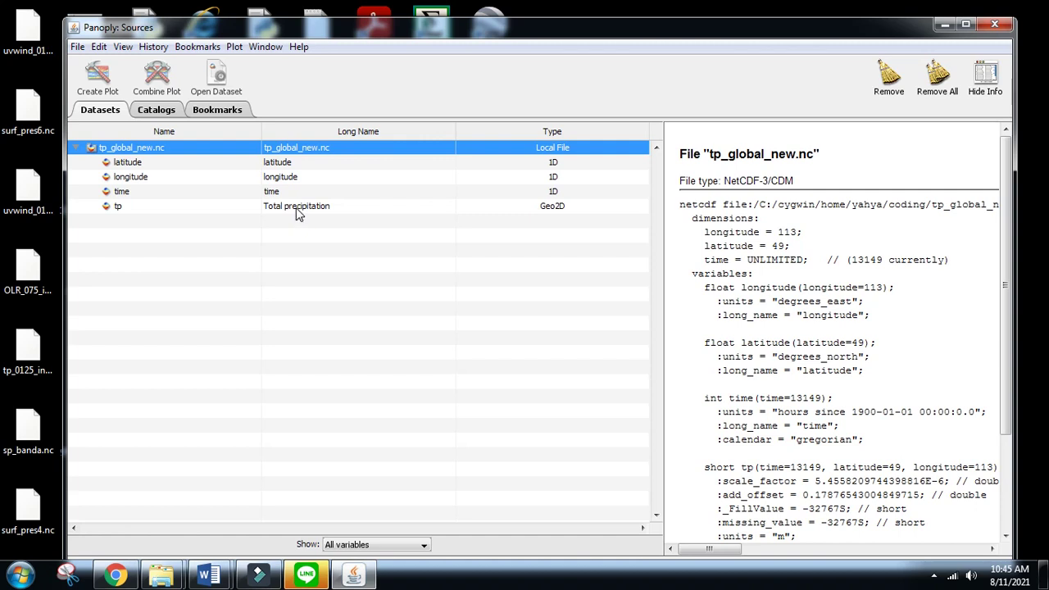
click(297, 208)
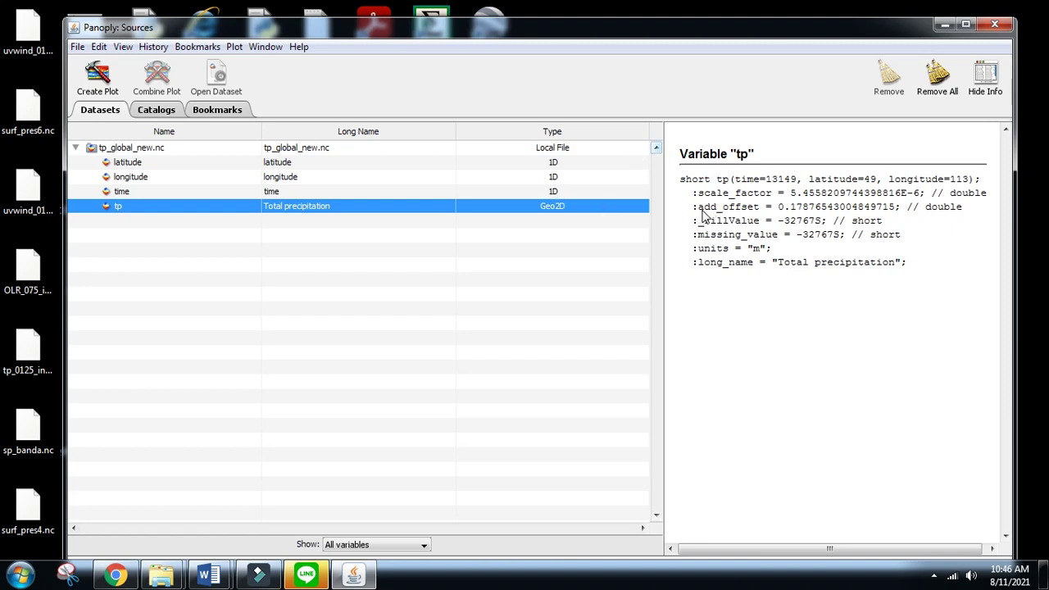
Highlight the add_offset attribute text in the tp details pane
drag(699, 207, 754, 211)
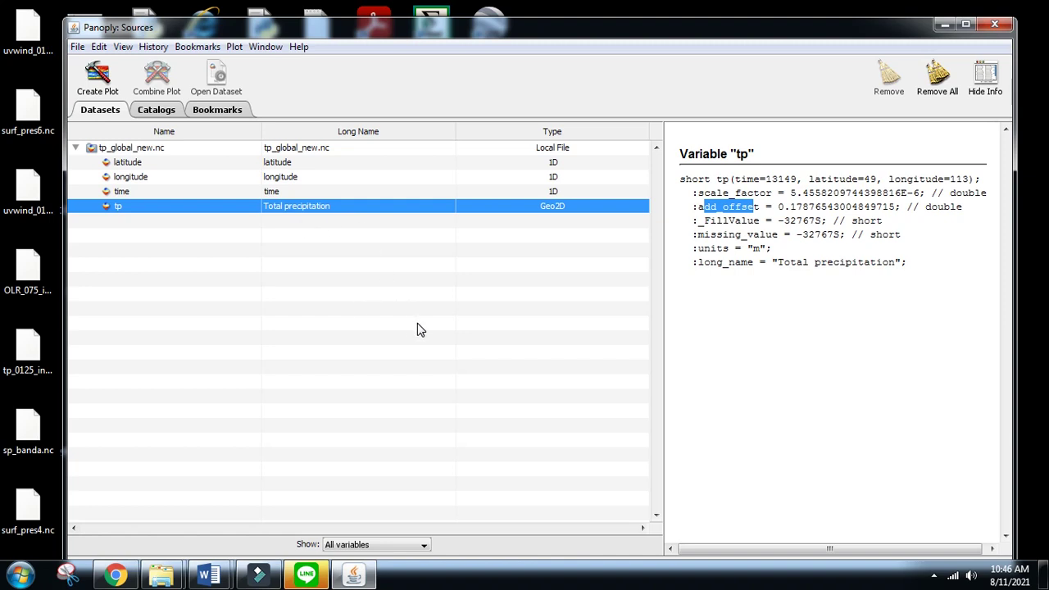
Create a small Longitude-Latitude georeferenced plot of tp after one cancelled attempt
right_click(308, 209)
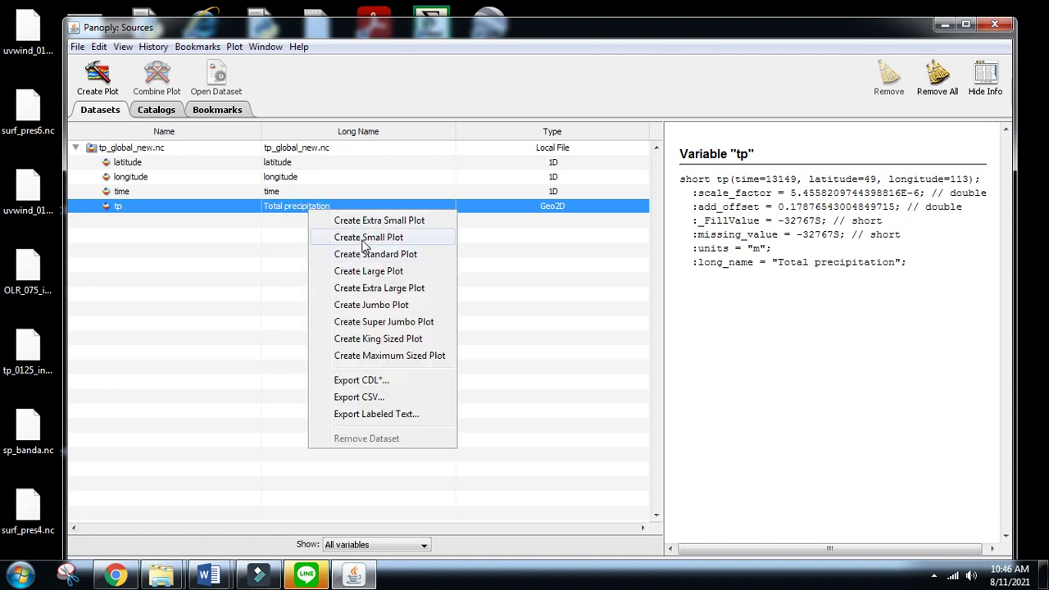
click(363, 242)
click(686, 352)
right_click(309, 209)
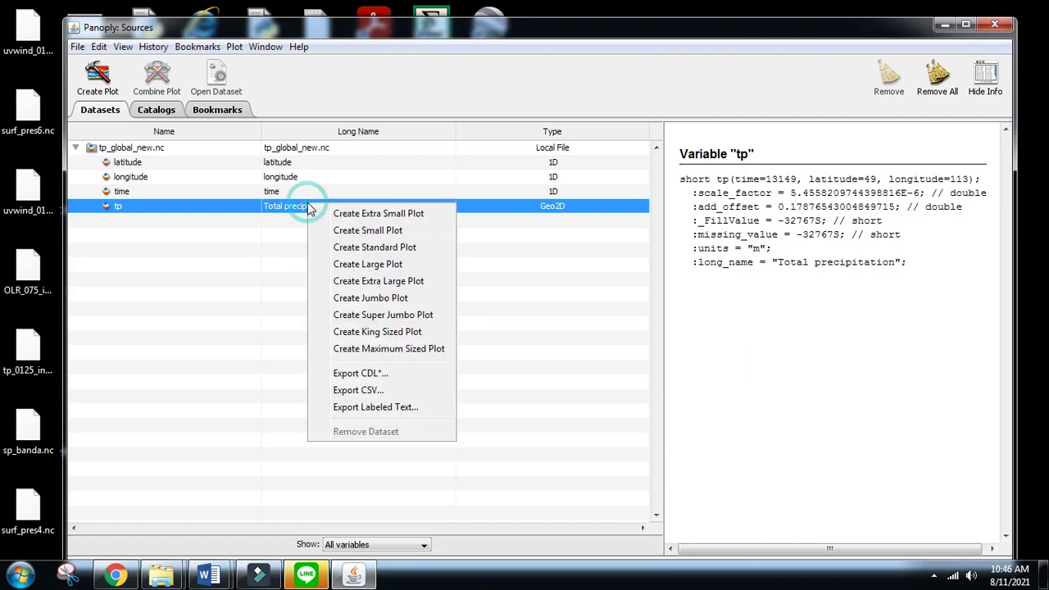
click(377, 231)
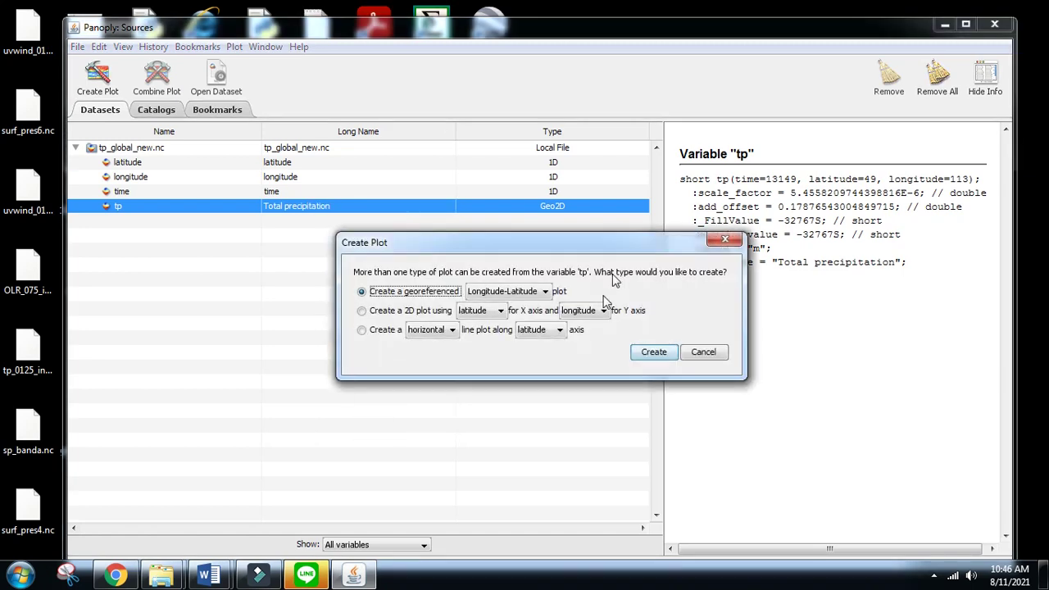
click(652, 351)
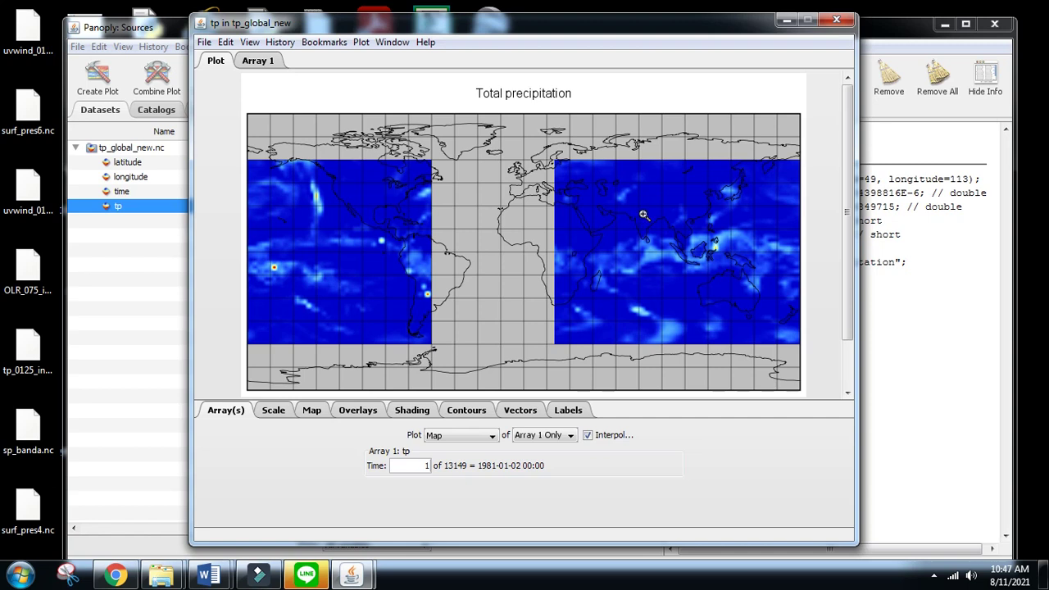
drag(640, 211, 766, 286)
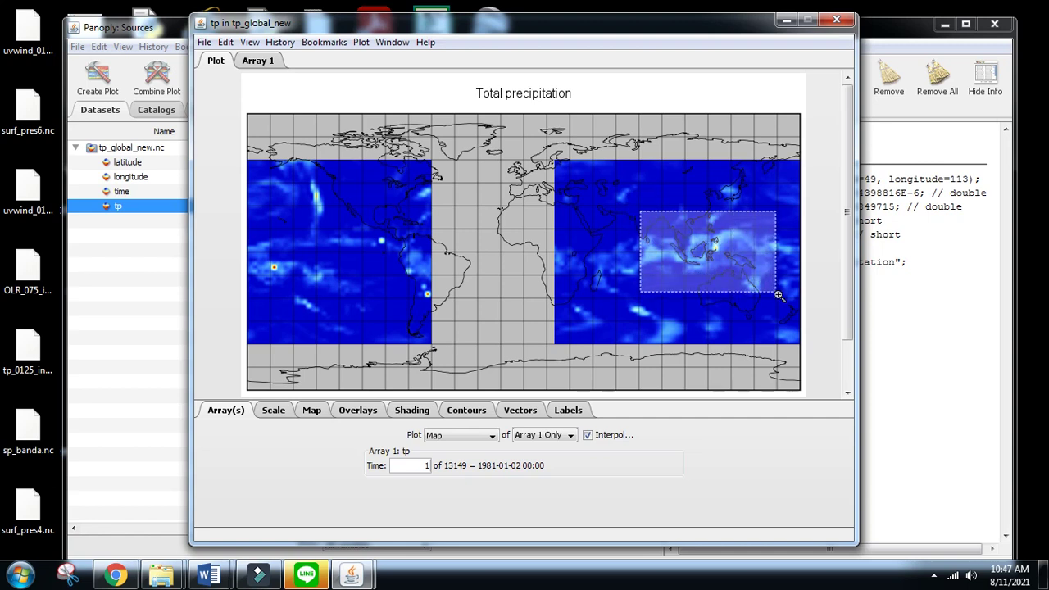
drag(766, 286, 775, 296)
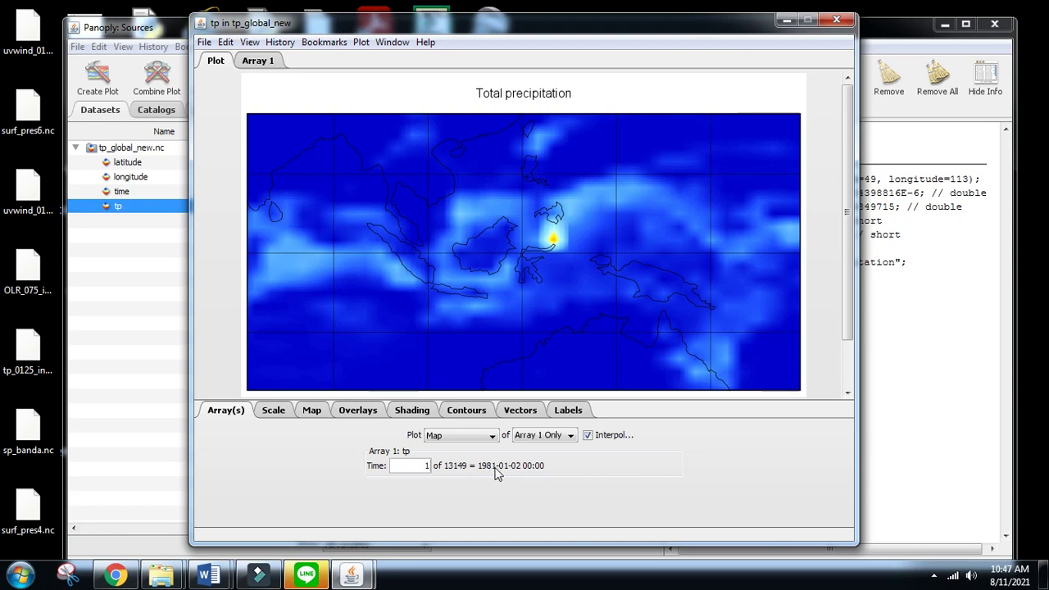
double_click(417, 467)
text(1)
click(445, 472)
text(1)
text(49)
key(Return)
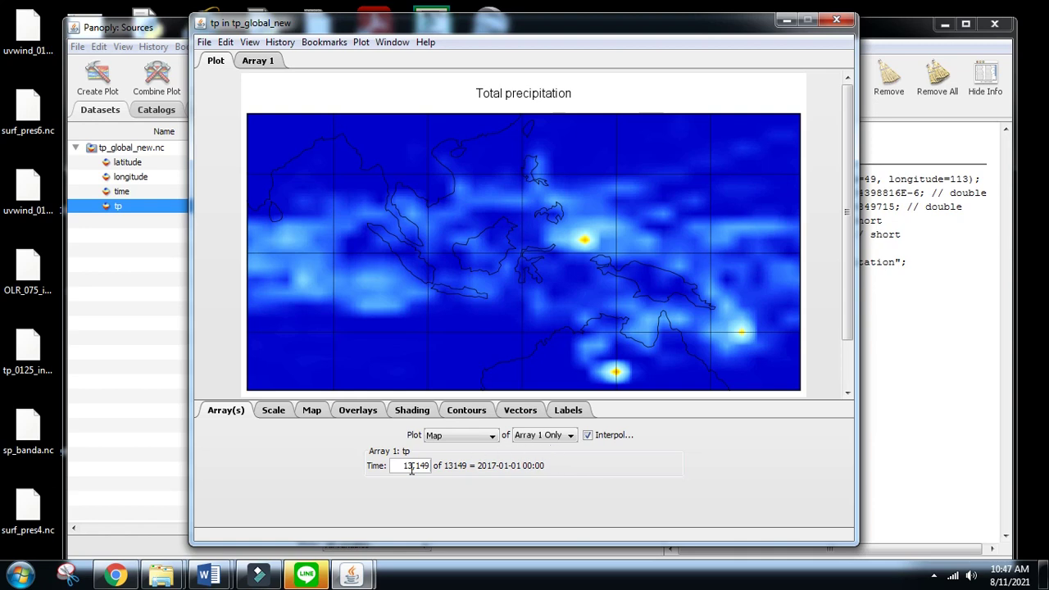
click(273, 62)
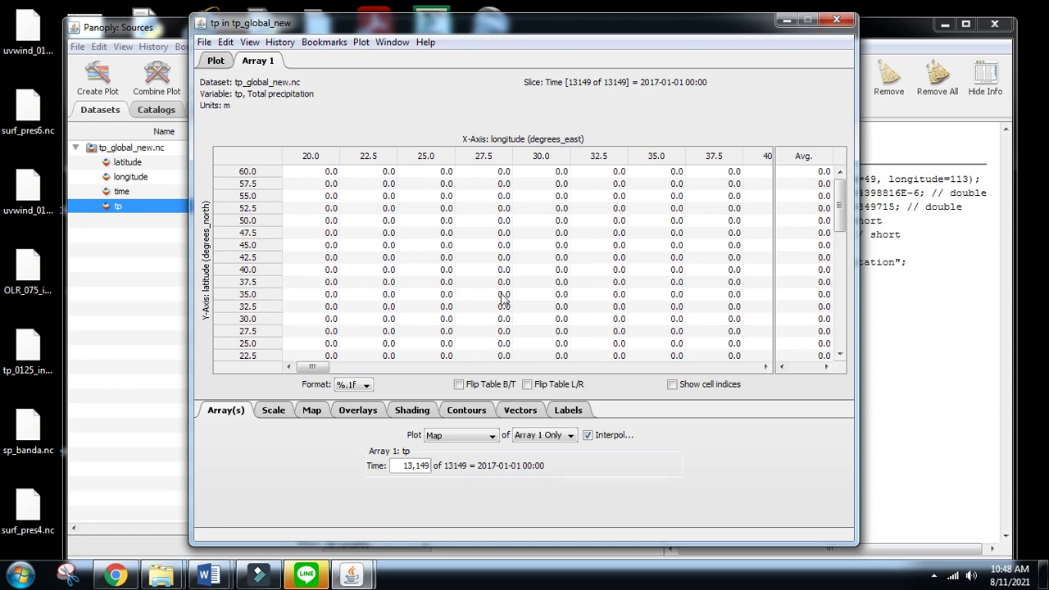
Toggle Show cell indices on, then off, so the table keeps latitude/longitude degree labels
click(671, 384)
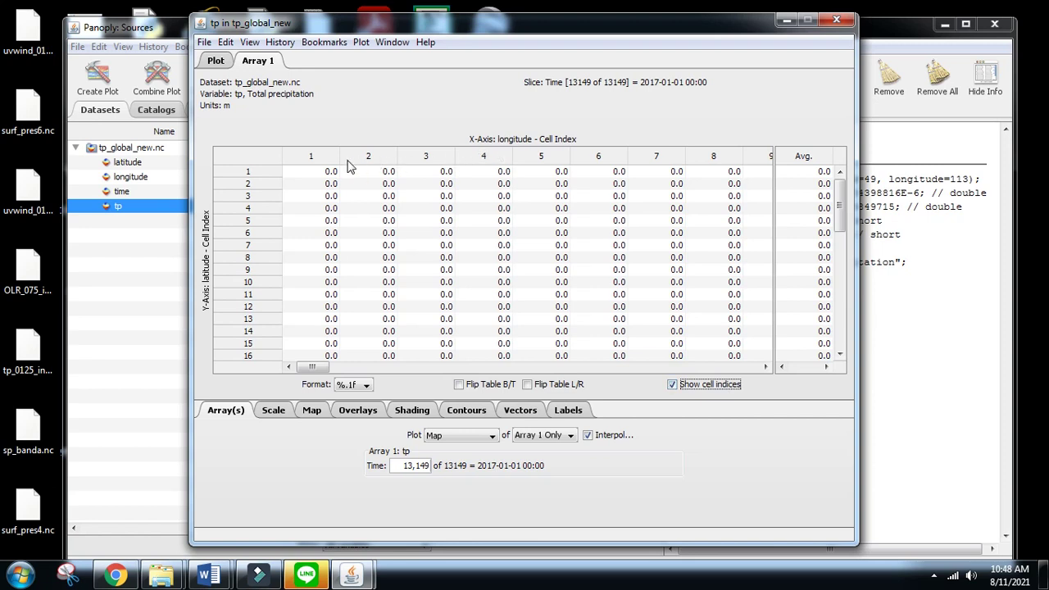
click(672, 385)
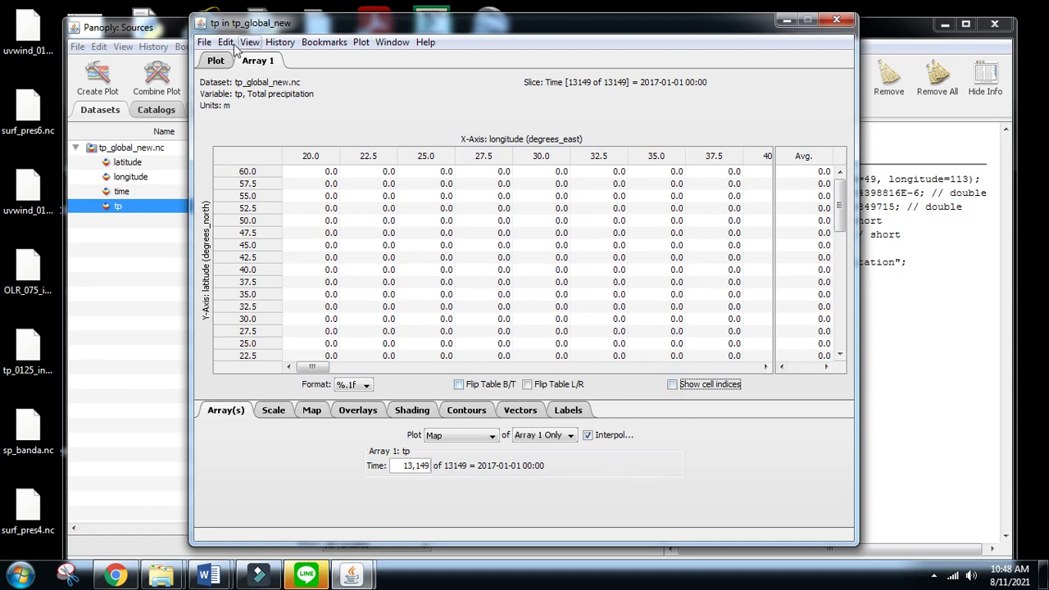
Show the precipitation map again, then bring the Sources window to the front
click(216, 61)
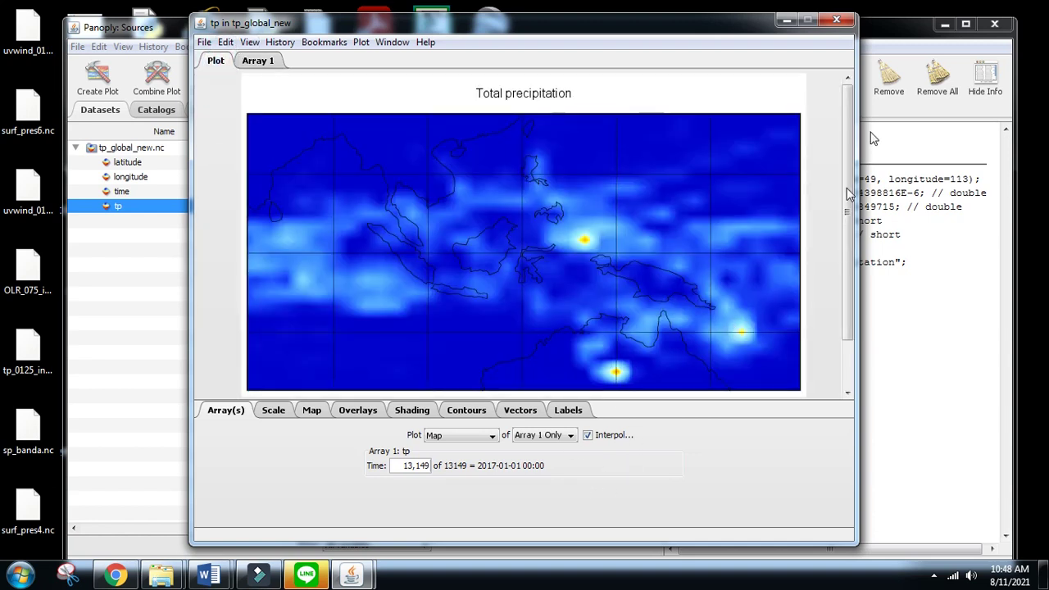
click(906, 359)
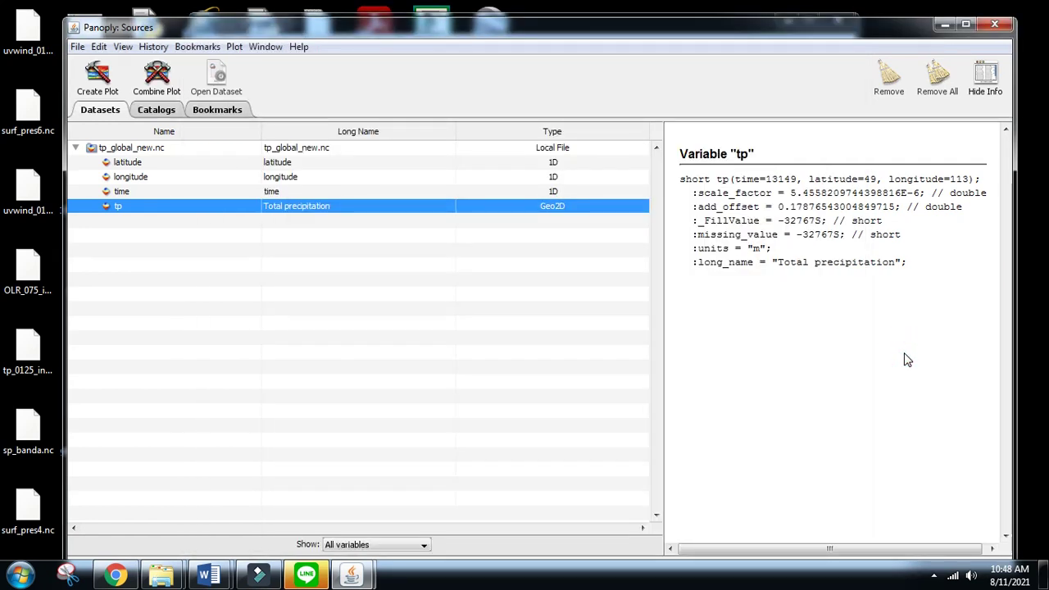